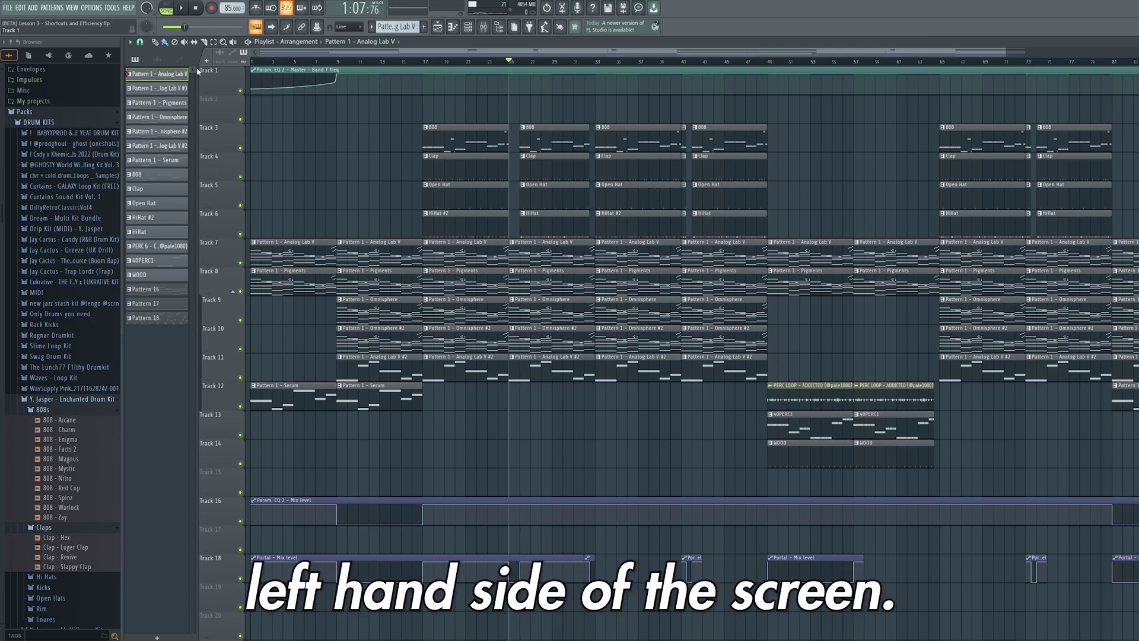
Try merging the first 808, Clap, Open Hat and HiHat #2 clips on tracks 3 to 6, and undo the merge
click(132, 43)
mouse_move(172, 52)
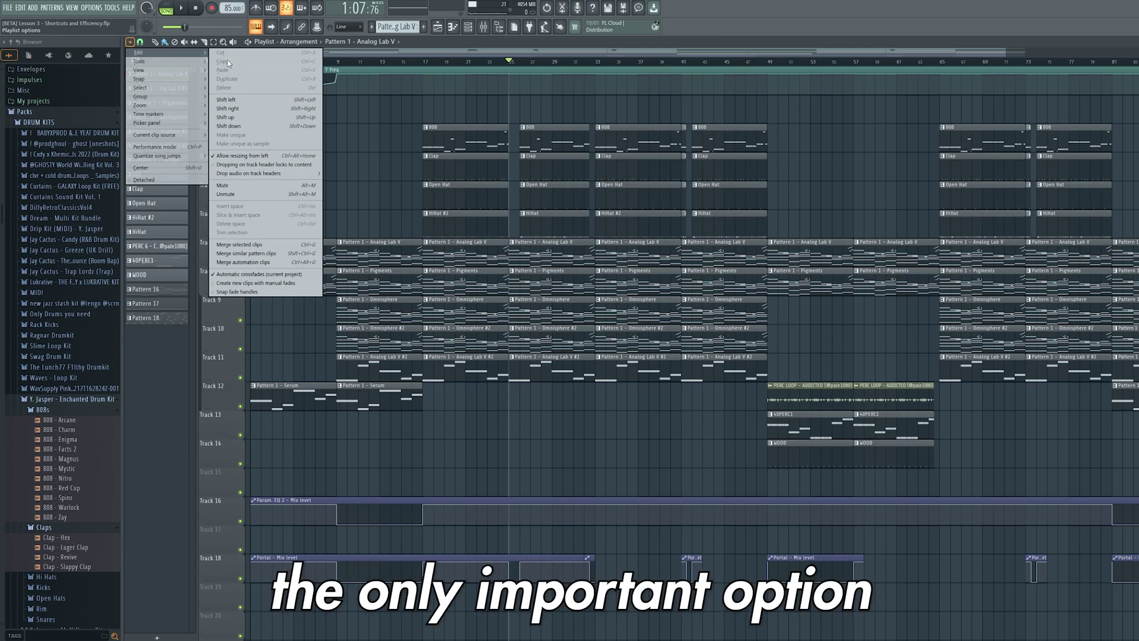
click(258, 246)
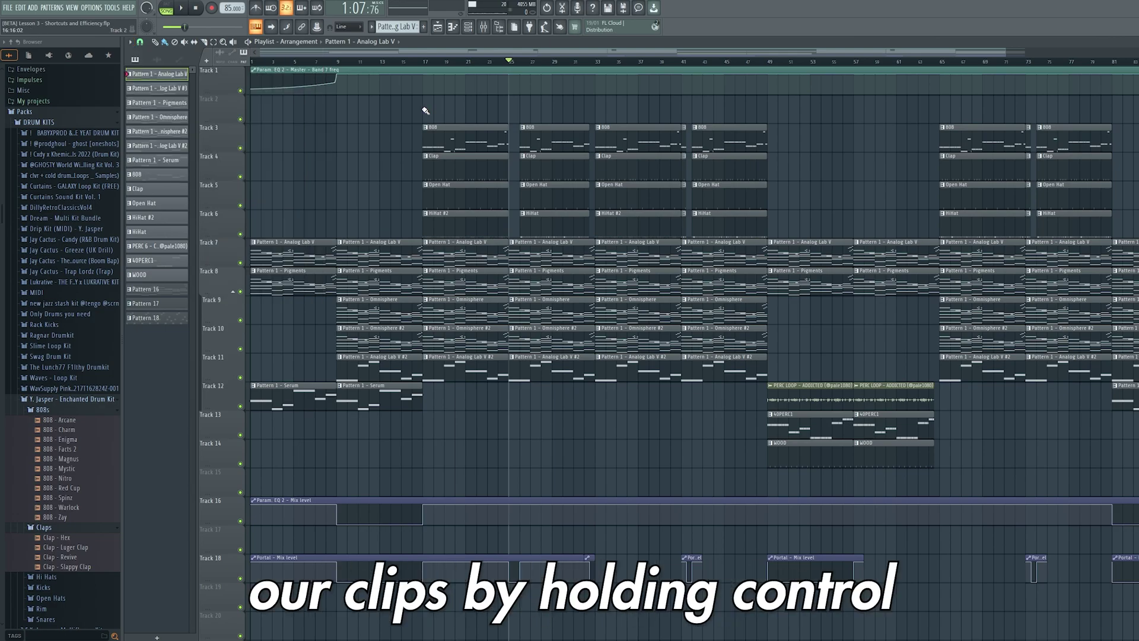
mouse_move(411, 96)
mouse_down()
mouse_move(493, 234)
mouse_move(501, 220)
mouse_up()
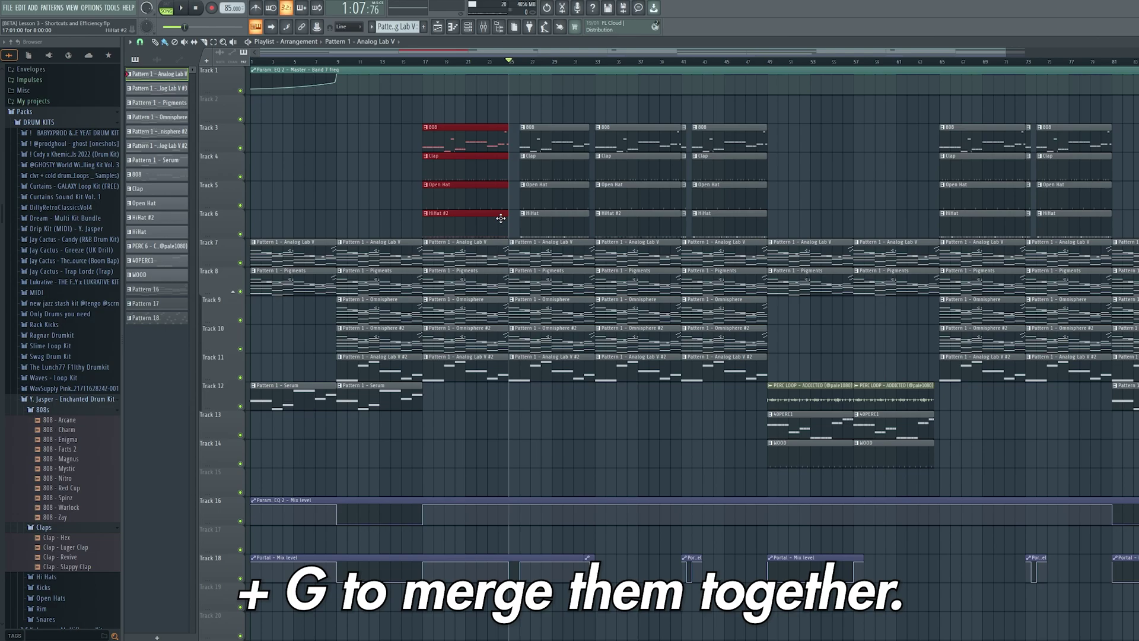
key(ctrl+alt+g)
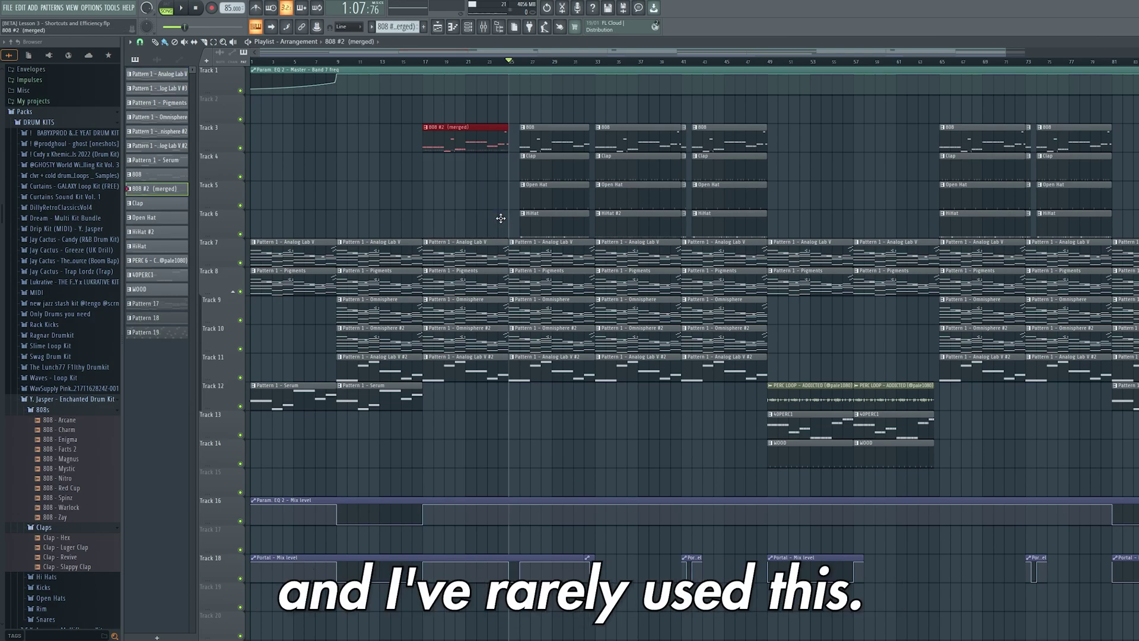
key(ctrl+z)
Look through the playlist's tool, view, snap and zoom options, including the list of snap-to-grid values
click(130, 42)
mouse_move(140, 62)
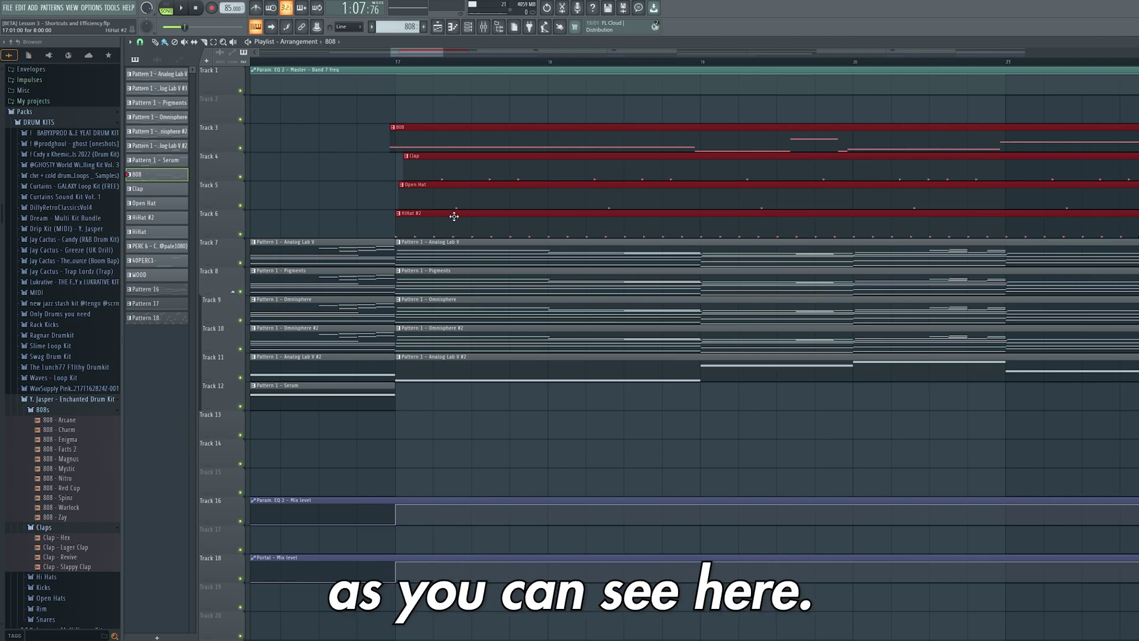
click(130, 42)
mouse_move(161, 71)
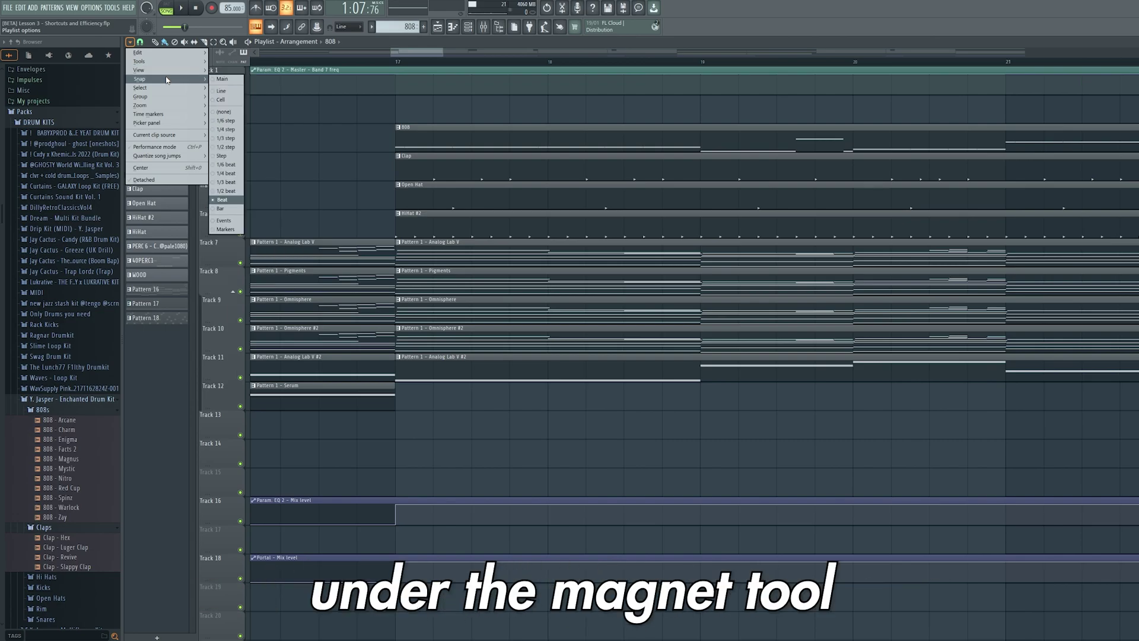
click(140, 42)
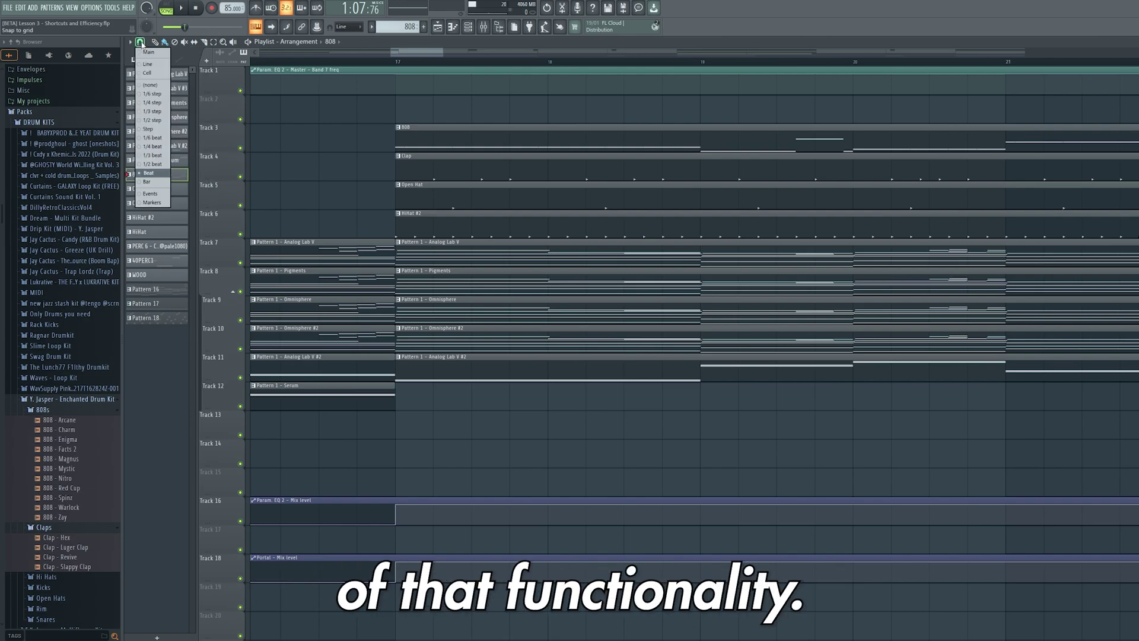
click(130, 42)
mouse_move(151, 90)
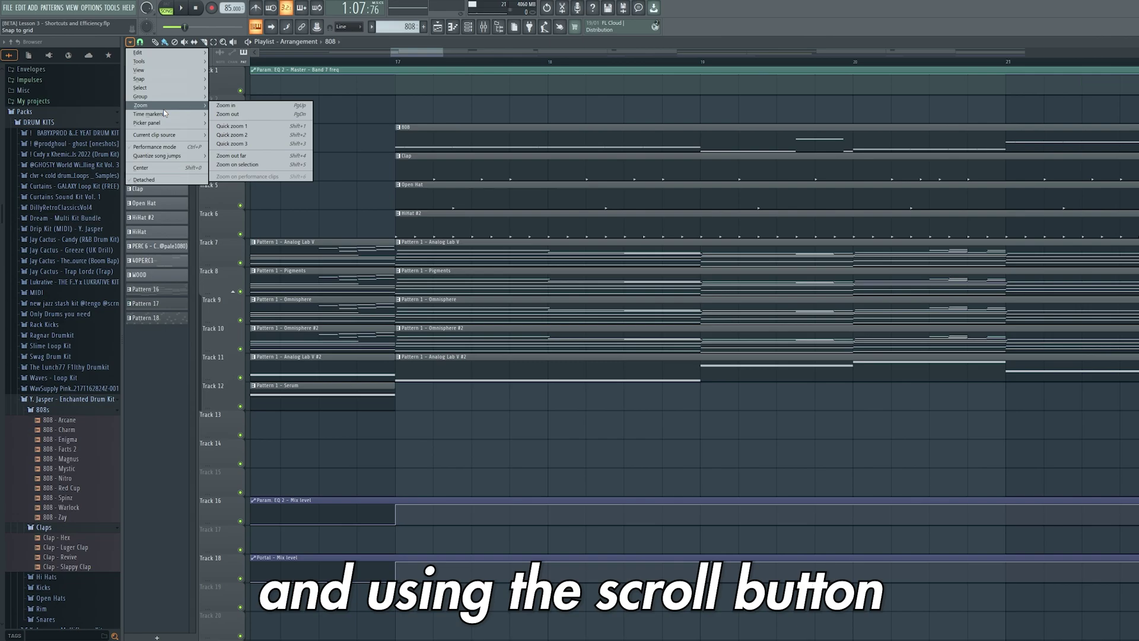
Adjust the playlist's horizontal zoom and the height of its tracks to show more of the arrangement
scroll(486, 313, down, 5)
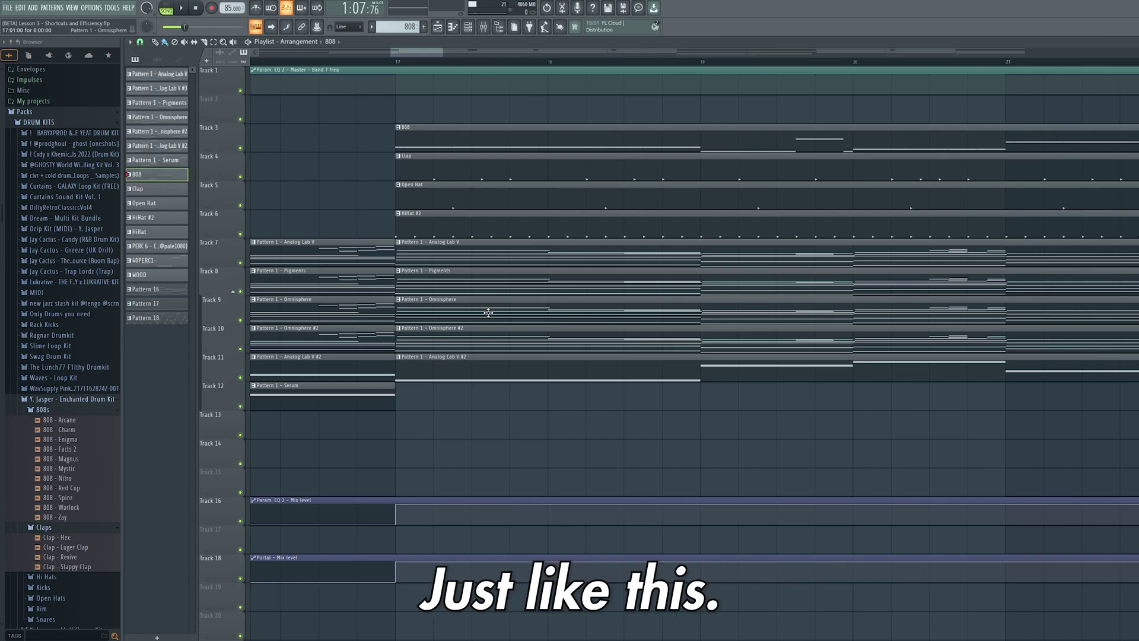
scroll(485, 312, up, 2)
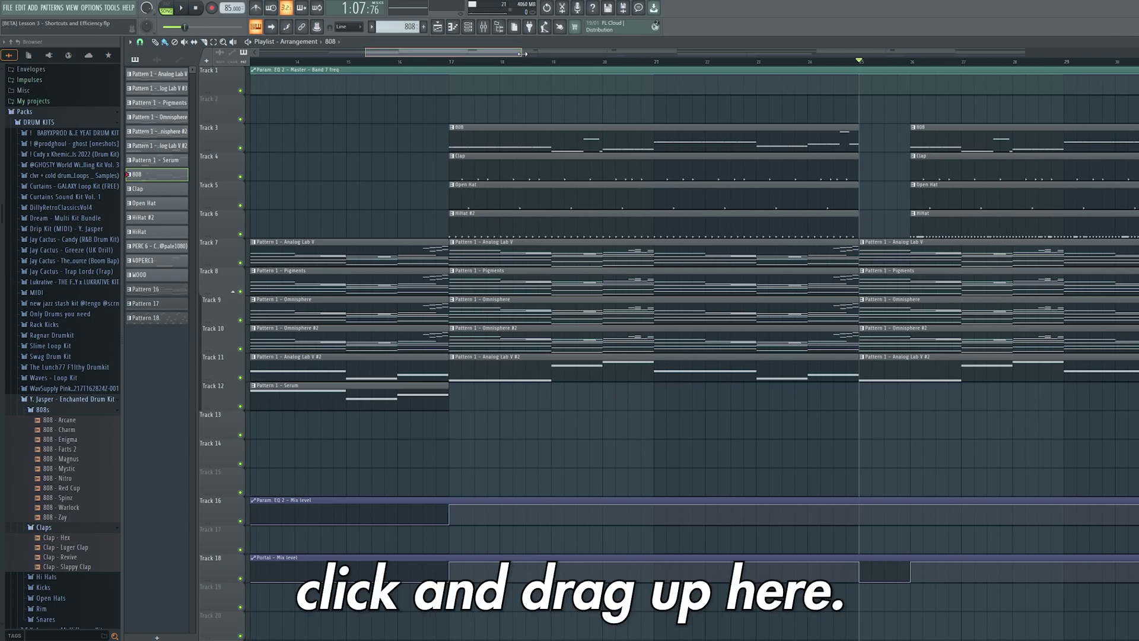
drag(522, 54, 733, 54)
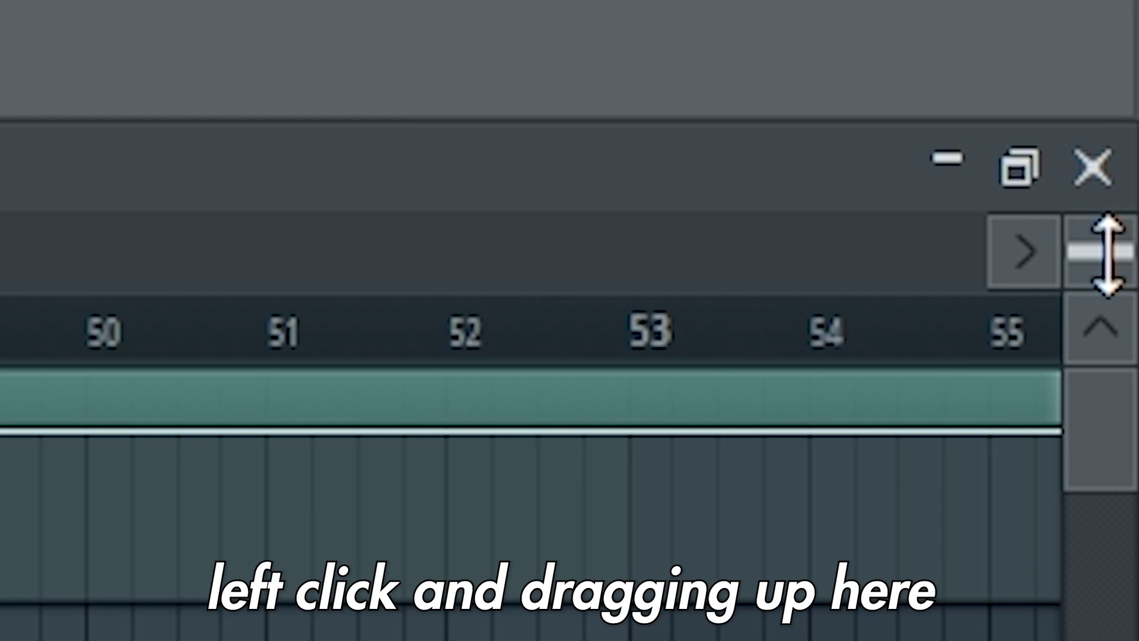
drag(1108, 252, 1108, 247)
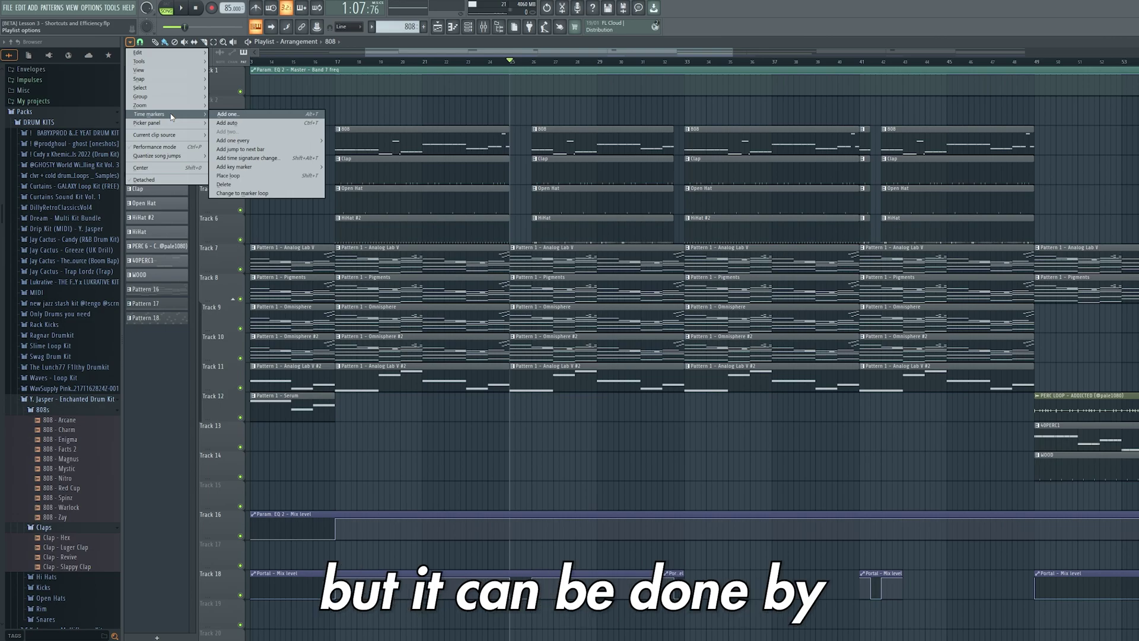
Select bar 25 on the timeline and play that section as a loop
click(514, 66)
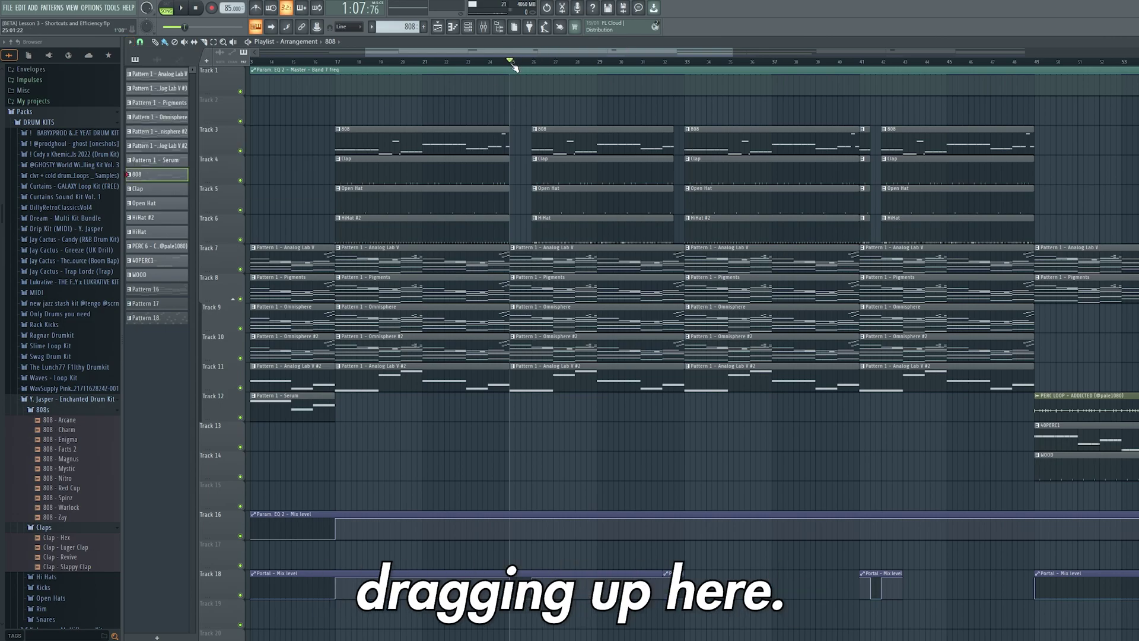
mouse_move(511, 64)
mouse_down()
mouse_move(578, 64)
mouse_move(534, 63)
mouse_up()
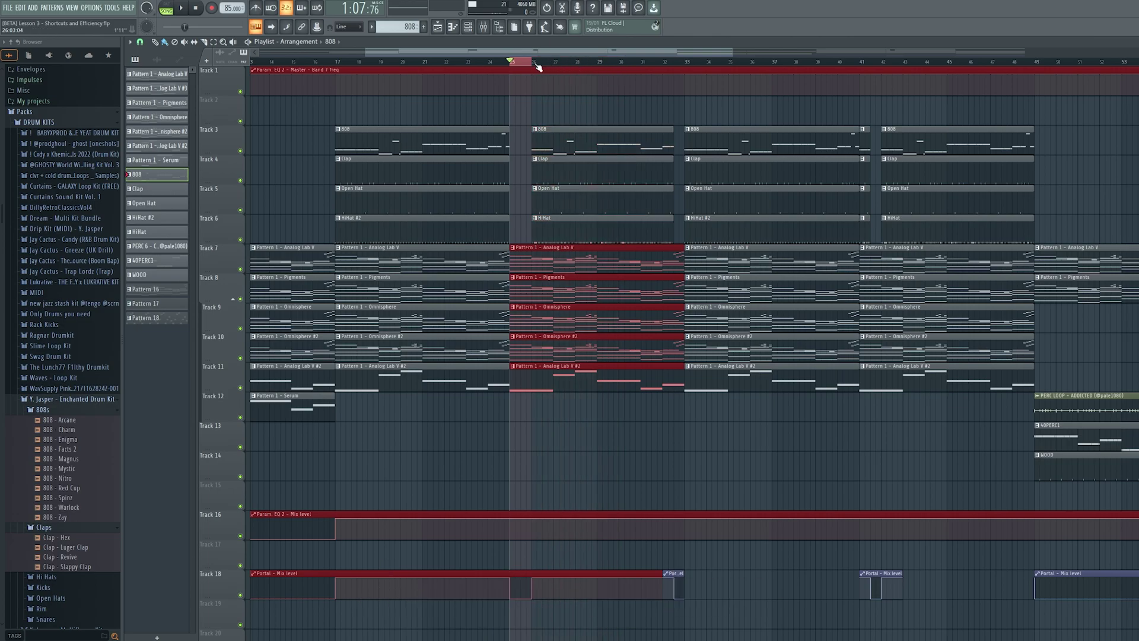
key(space)
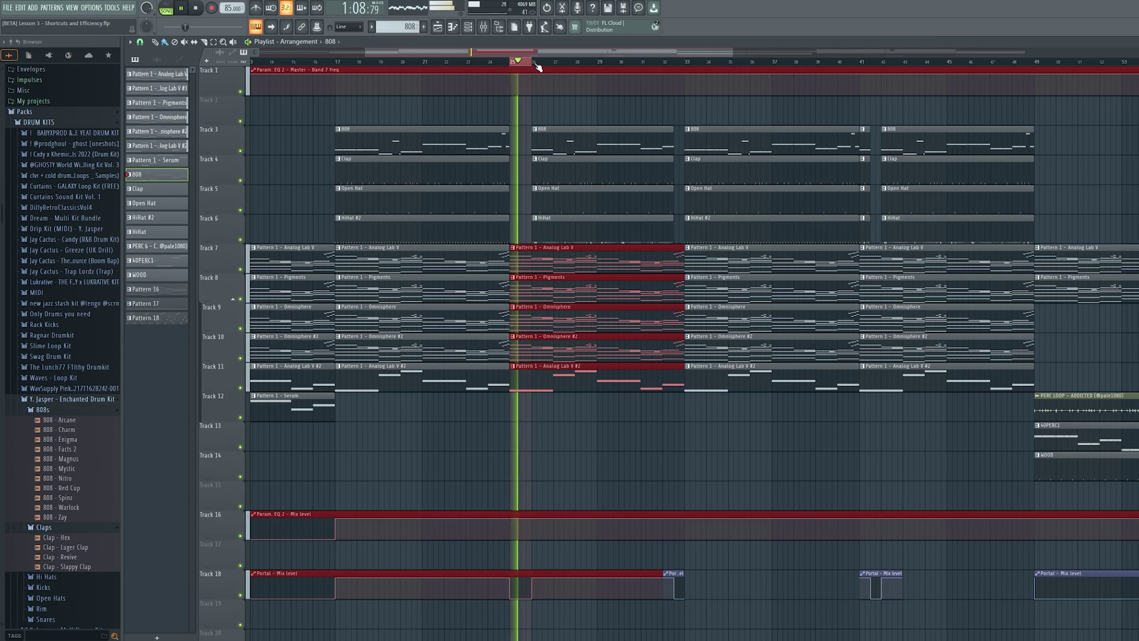
Draw an 808 pattern clip on track 2 at bar 17 with the Draw tool, and delete it
click(130, 42)
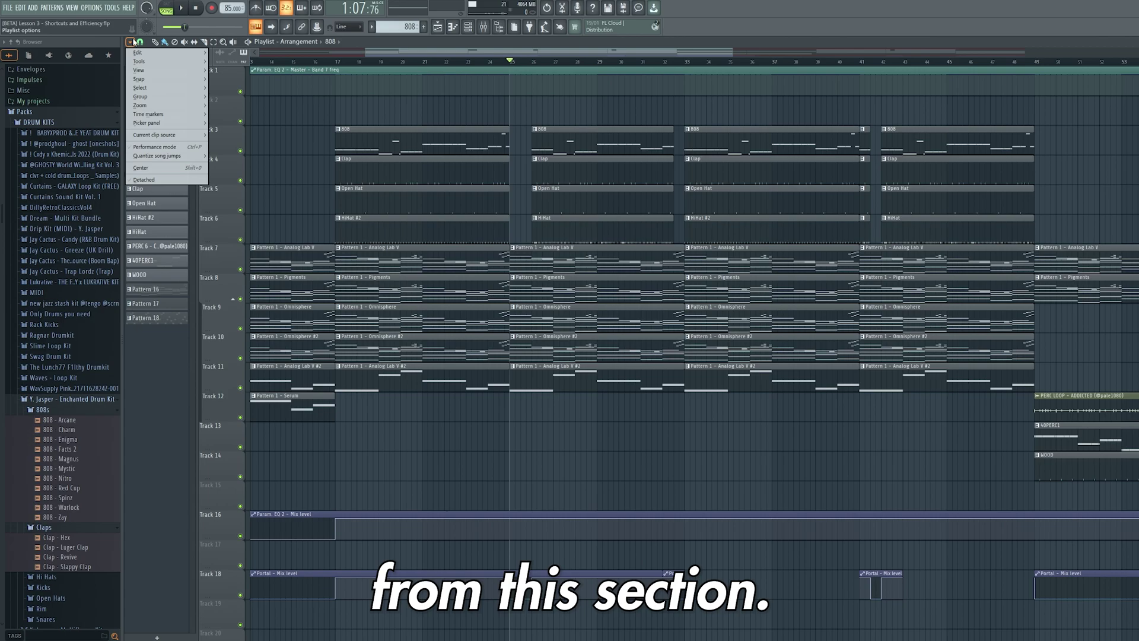
click(140, 42)
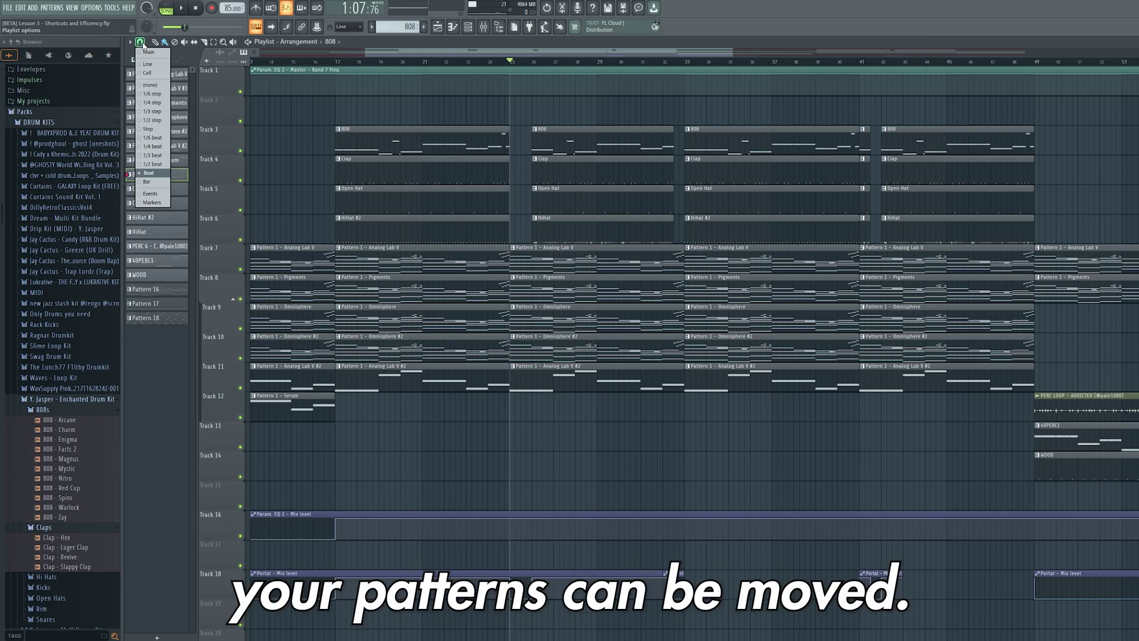
click(157, 42)
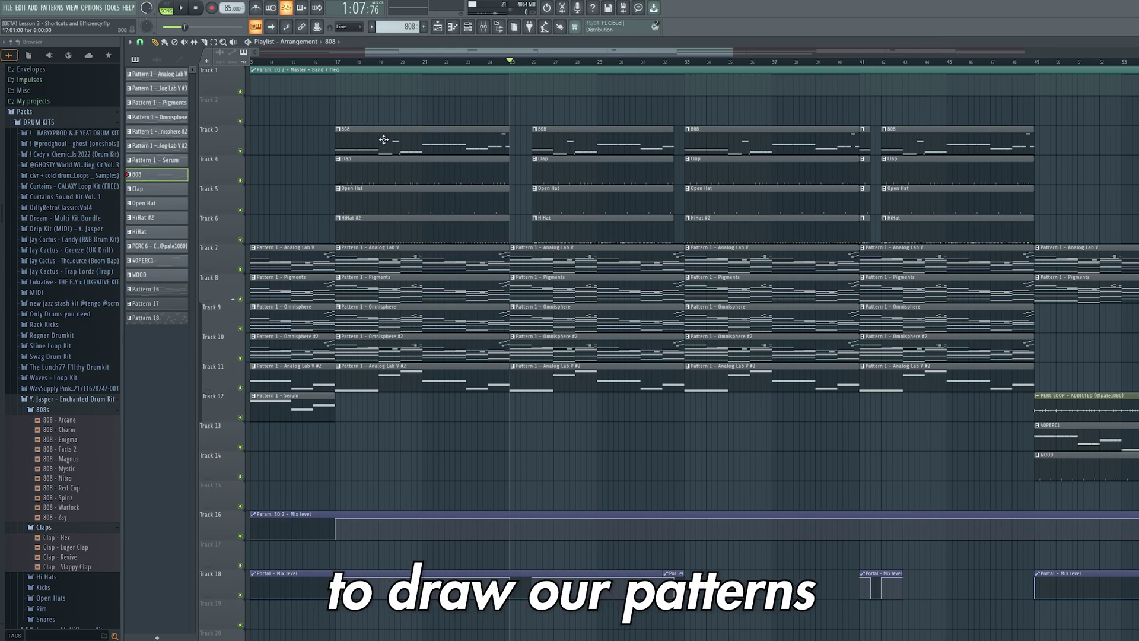
click(336, 112)
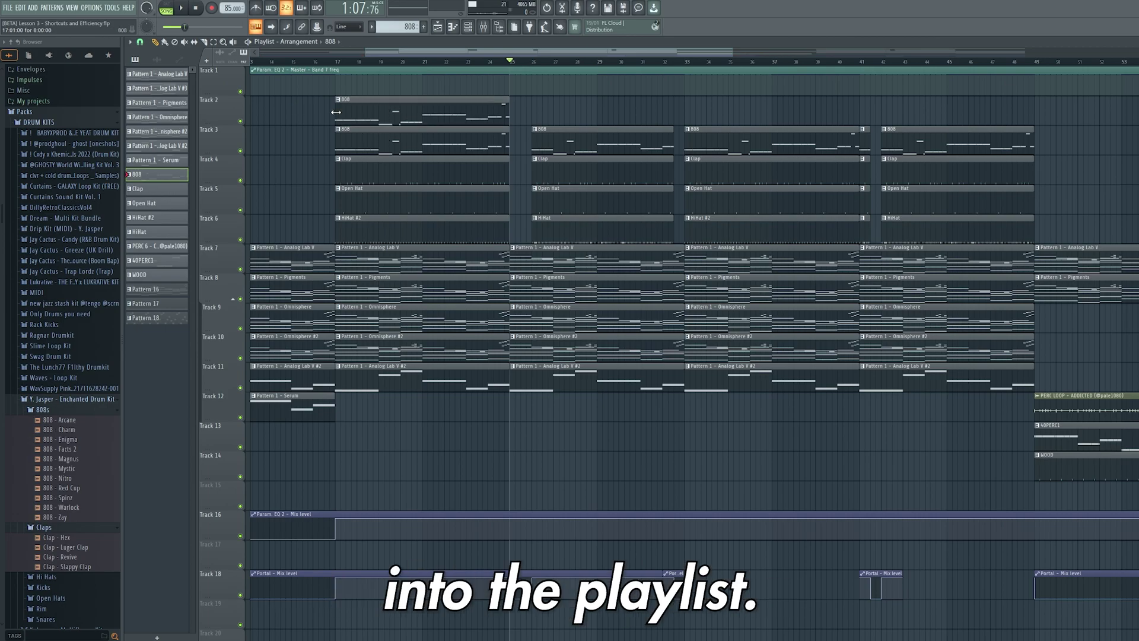
right_click(336, 112)
Paint four consecutive 808 clips on track 2 from bar 17 and delete the first 808 clip on track 3, undoing both
click(166, 43)
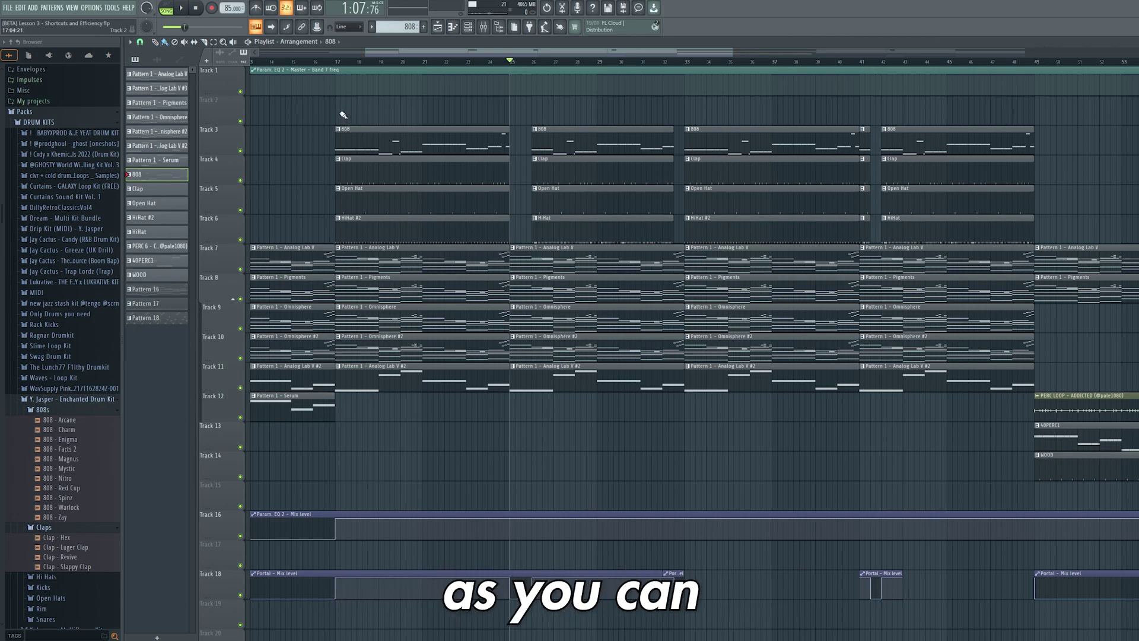
drag(337, 112, 924, 116)
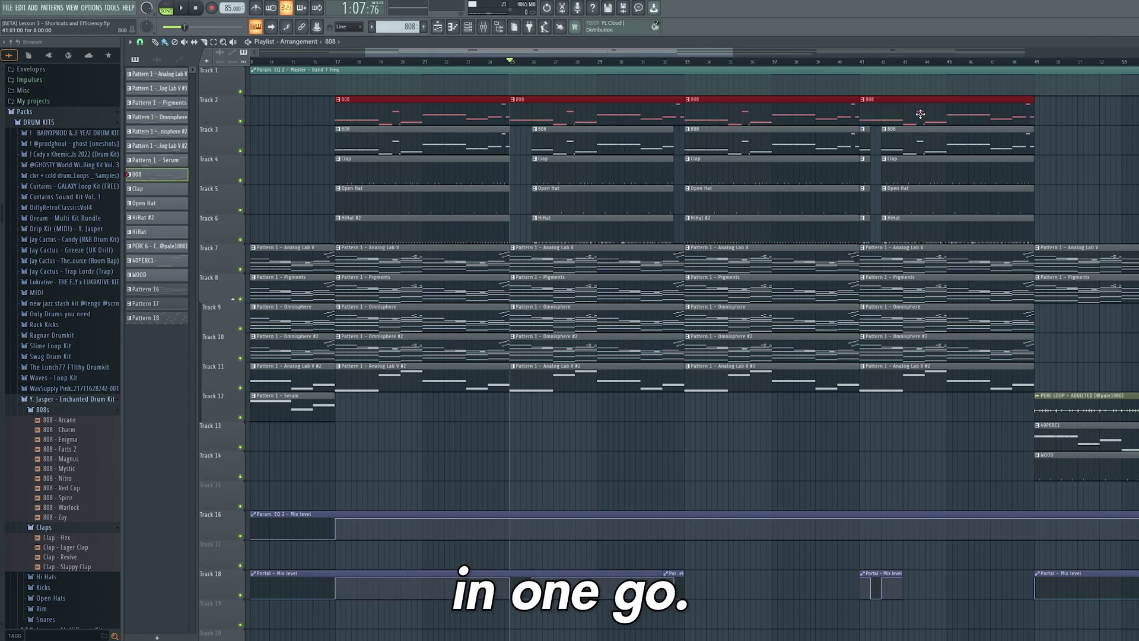
key(ctrl+z)
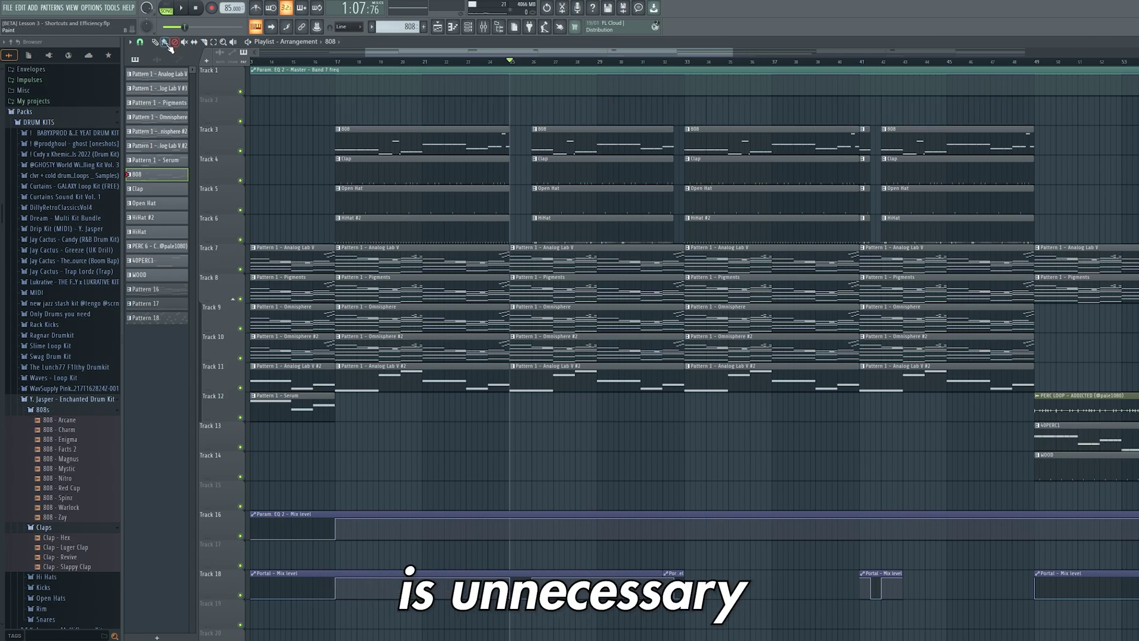
right_click(415, 142)
key(ctrl+z)
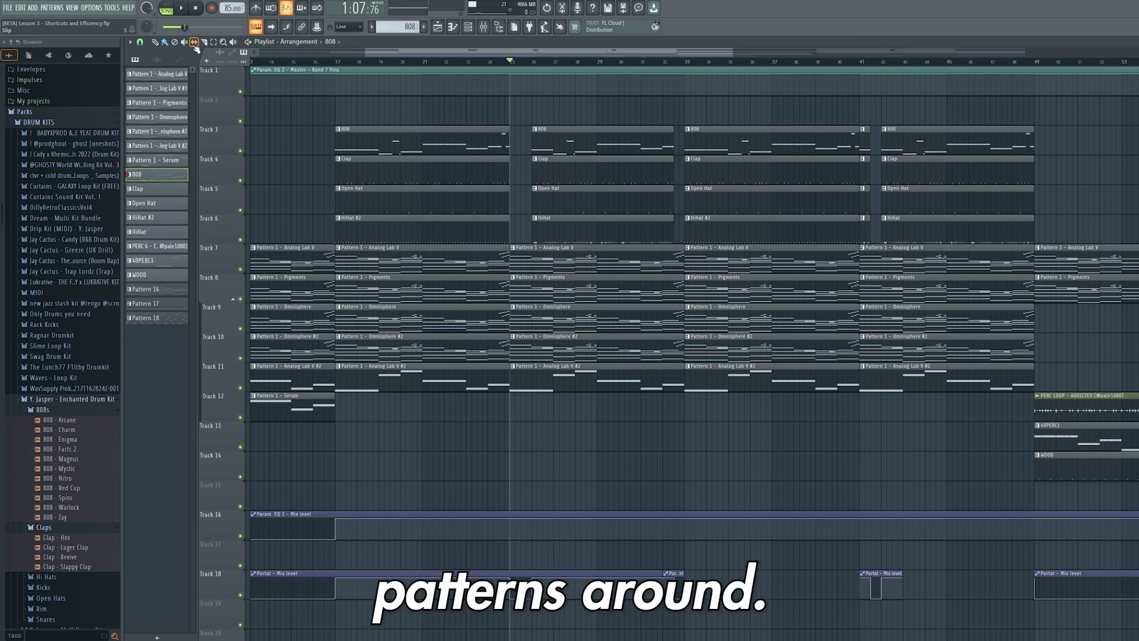
Slice the drum clips on tracks 3 to 6 at bars 21 and 22, and undo both cuts
click(204, 43)
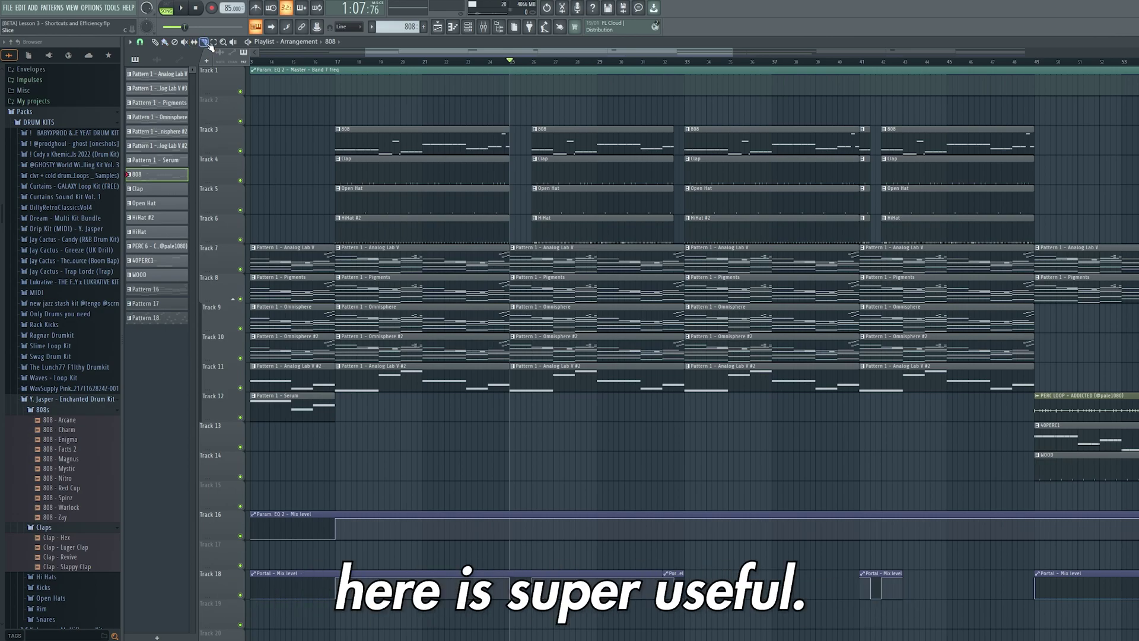
scroll(409, 113, up, 3)
drag(450, 109, 447, 244)
drag(504, 110, 505, 256)
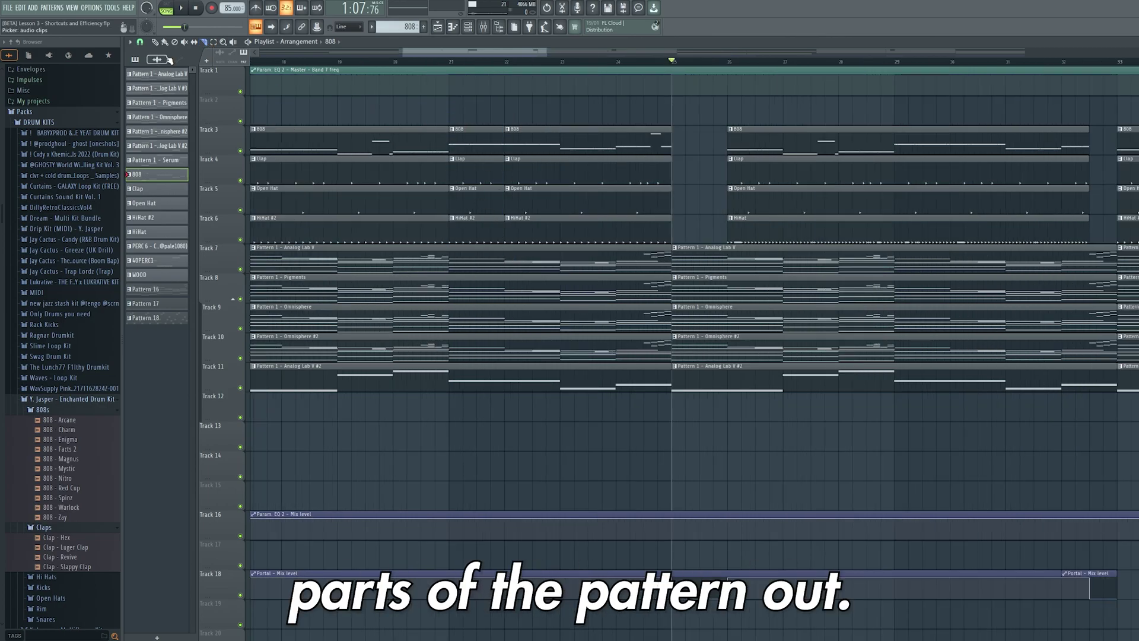
key(ctrl+z)
key(ctrl+z)
Try the Select tool around the 808 clip on track 3 and the Zoom tool on the playlist
click(215, 43)
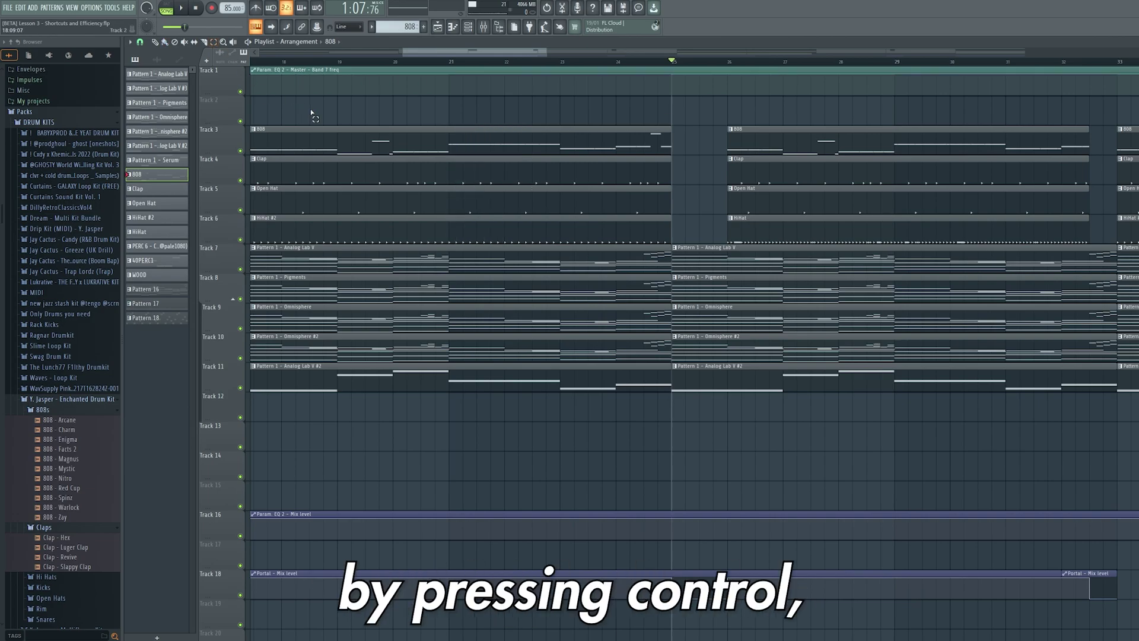
drag(310, 97, 405, 121)
click(224, 43)
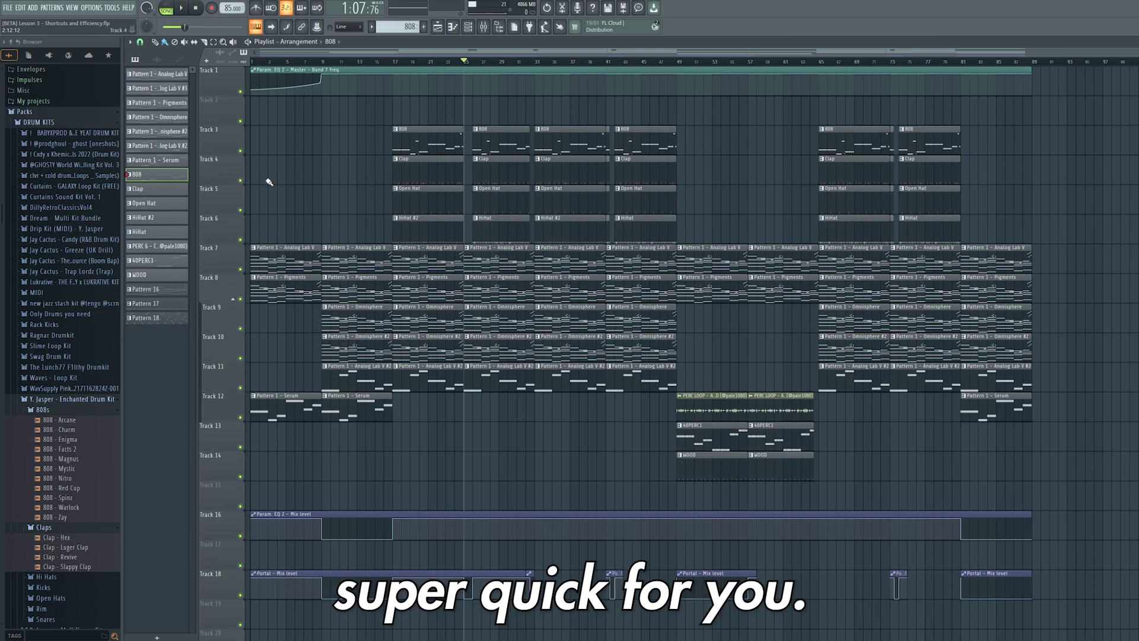
Duplicate the final section's clips on tracks 7 to 12 so the copies start at bar 89
drag(353, 97, 1109, 388)
key(ctrl+b)
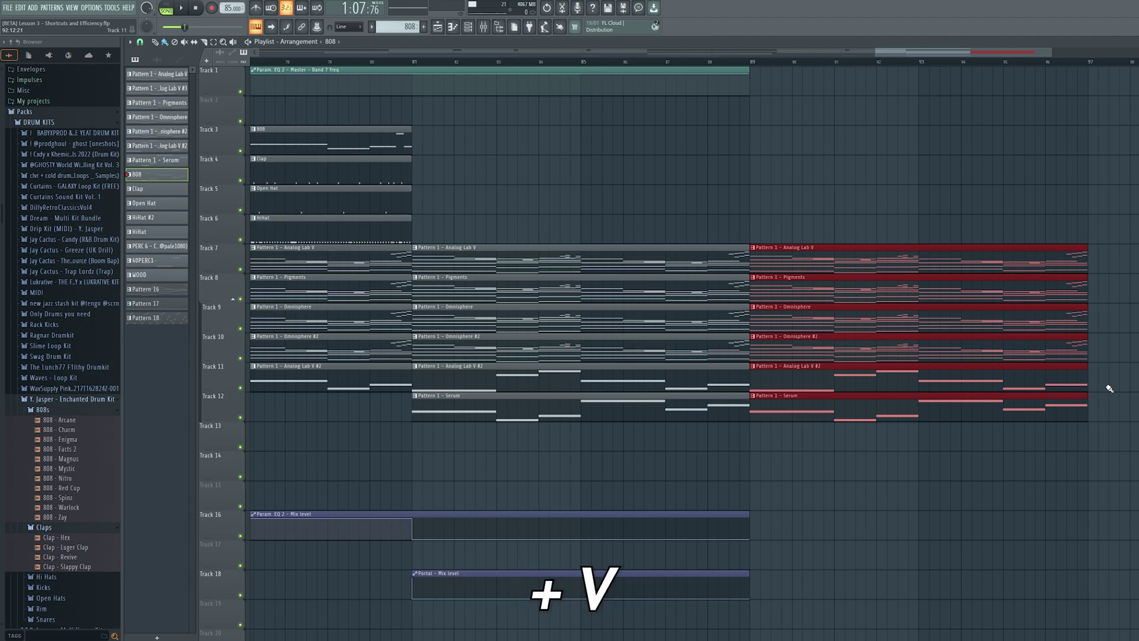
key(ctrl+v)
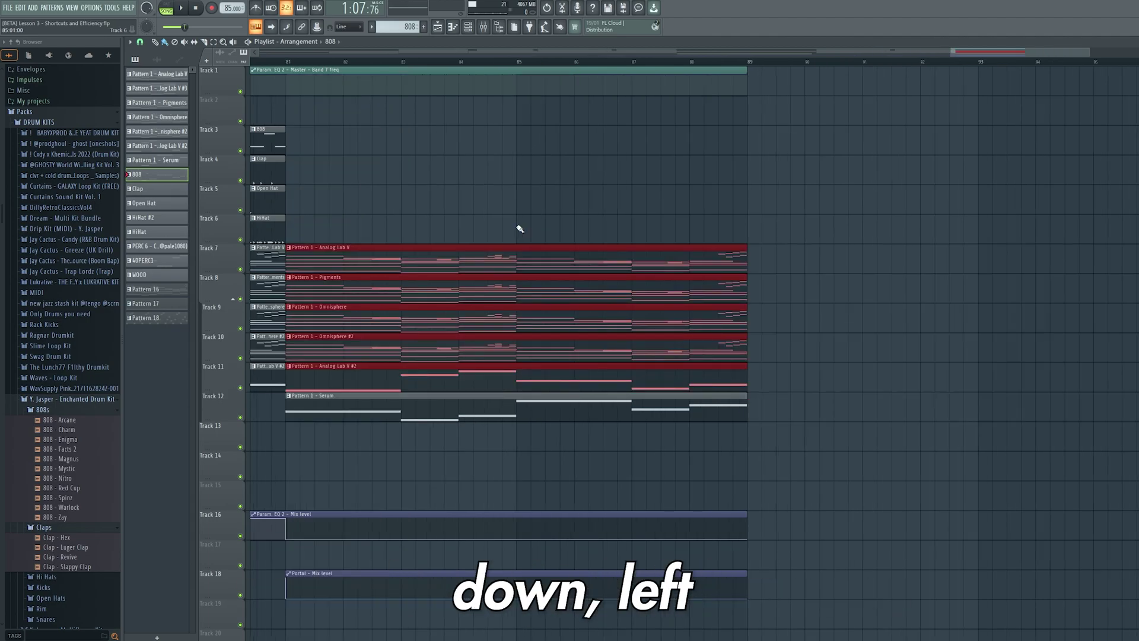
Shift the selected clips from tracks 7 to 11 vertically across tracks and horizontally along the timeline, returning them to bar 81
key(Up)
key(Up)
key(Down)
key(Right)
key(Left)
key(Left)
key(Left)
key(Down)
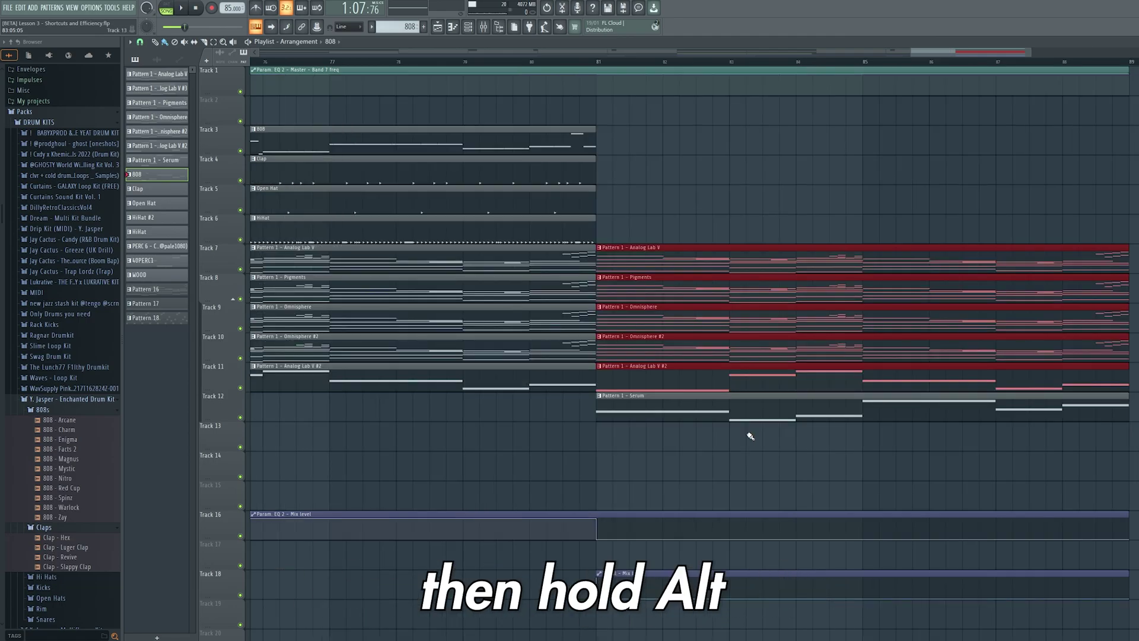
Nudge the selected clips on tracks 7 to 11 slightly later, off the grid, move them back to bar 81 and deselect them
key(alt+shift+Right)
key(alt+shift+Right)
key(alt+shift+Right)
key(alt+shift+Right)
key(alt+shift+Right)
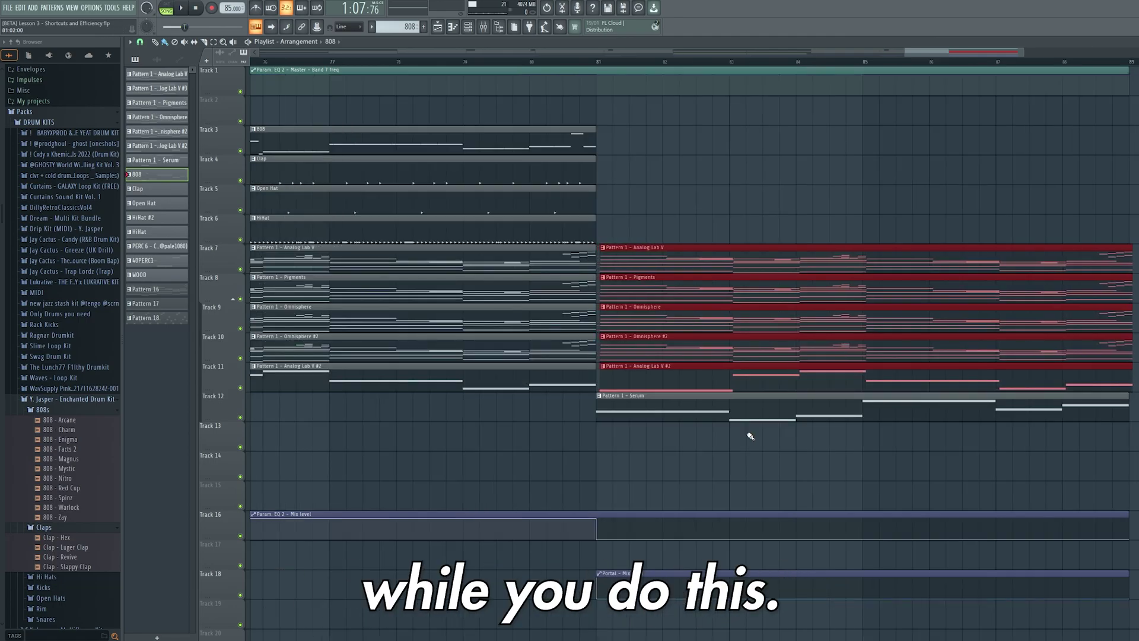
key(alt+shift+Left)
key(alt+shift+Left)
key(alt+shift+Left)
key(alt+shift+Left)
key(alt+shift+Left)
key(ctrl+d)
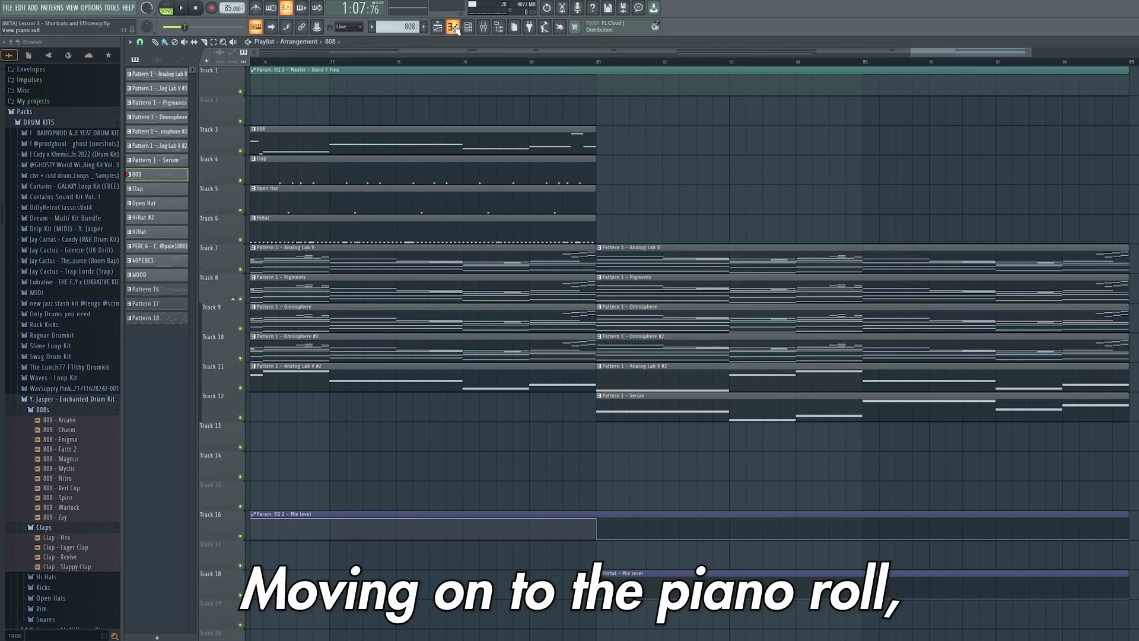
Open the 808 pattern in the piano roll and view the list of note-editing tools
click(453, 28)
click(140, 42)
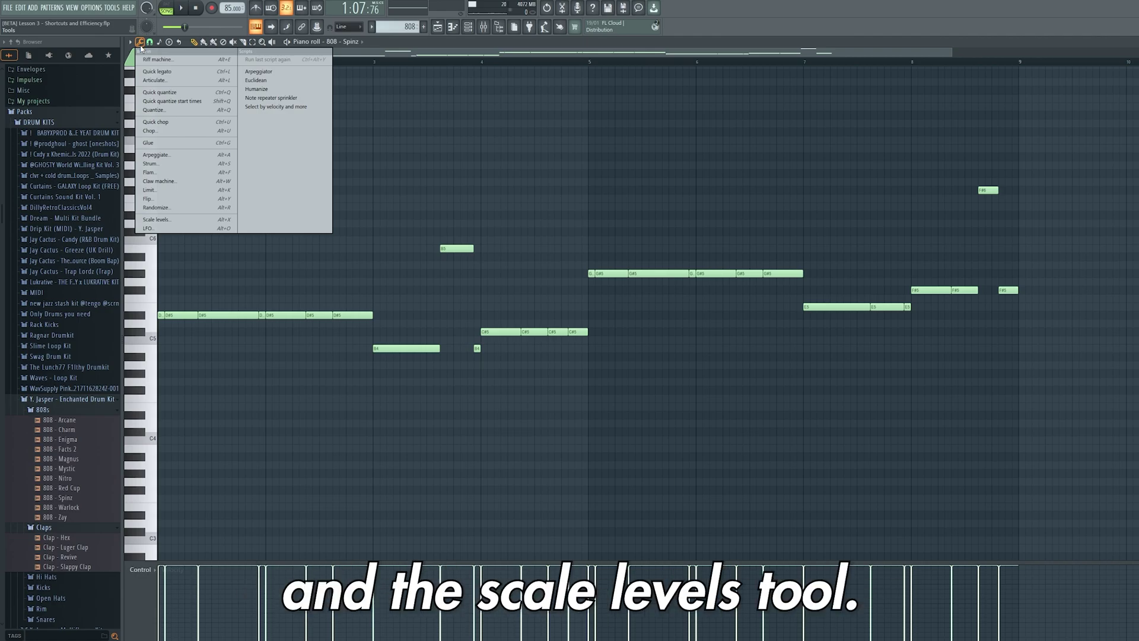
click(141, 48)
Select all the 808 notes except the opening two and open the Randomize tool for them
drag(1058, 162, 248, 368)
click(140, 42)
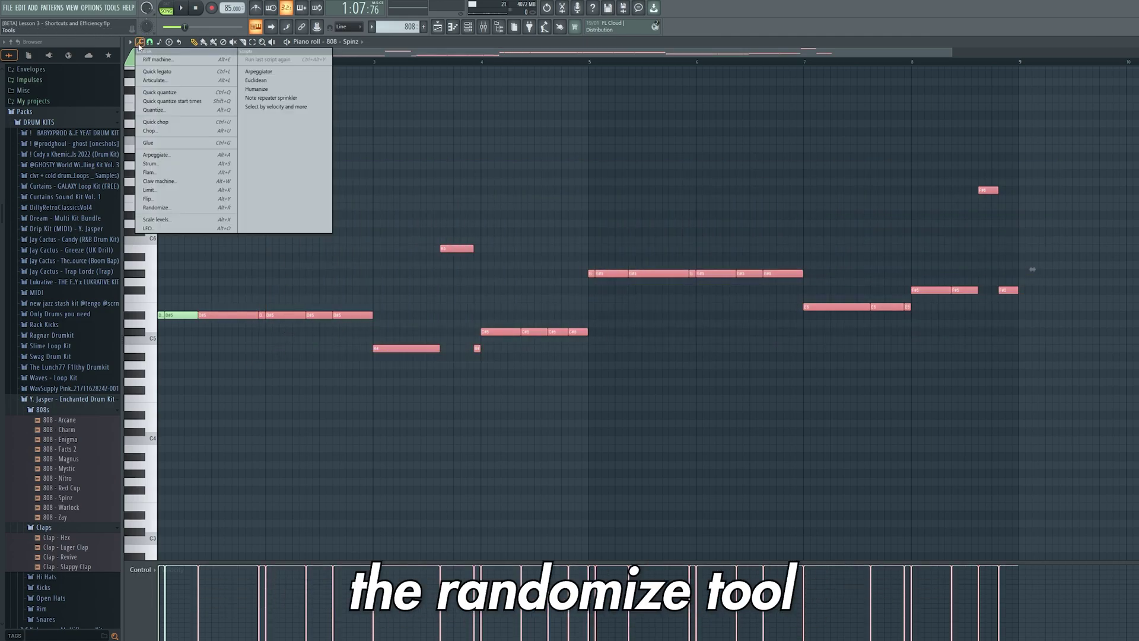
click(155, 207)
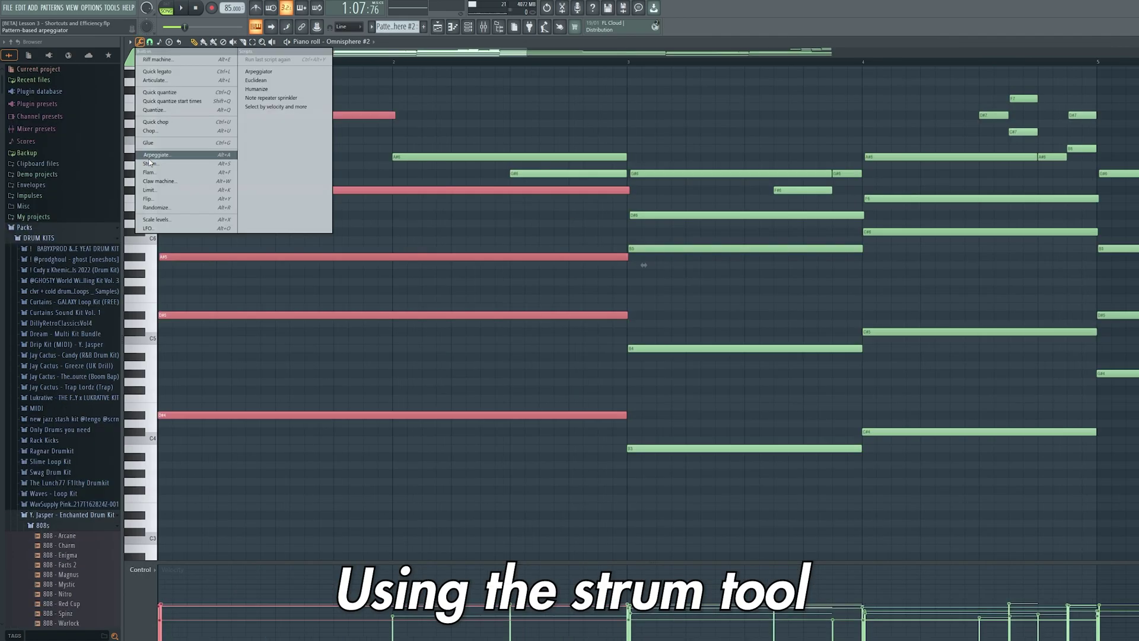
Try the Strum tool on the selected opening chord notes and adjust the Multiply amount in the Scale Levels tool
click(178, 159)
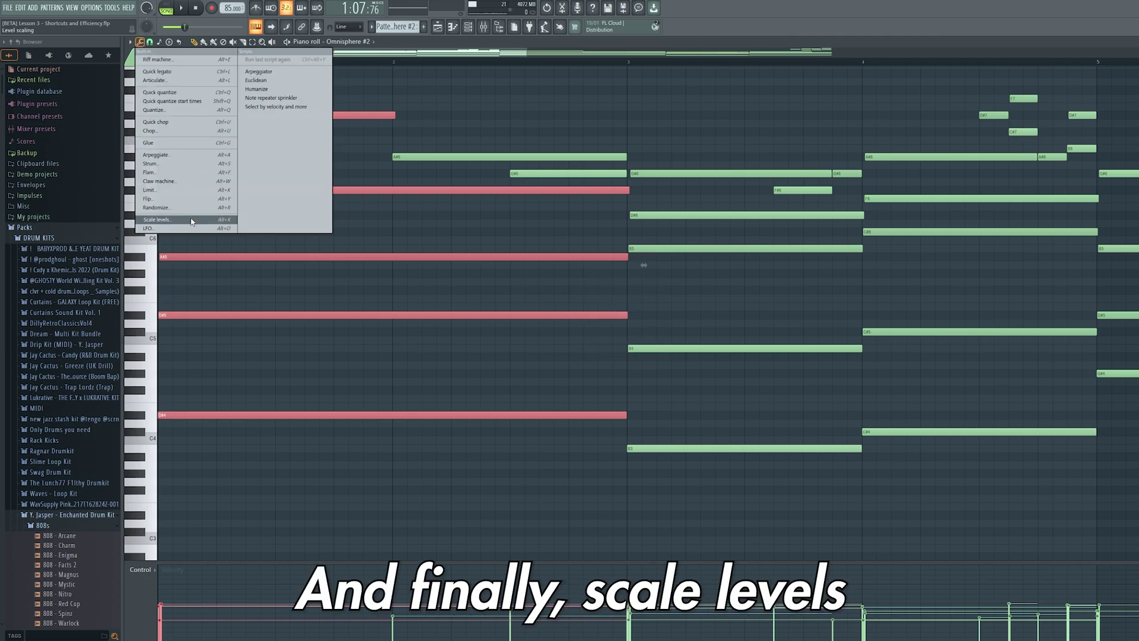
click(192, 222)
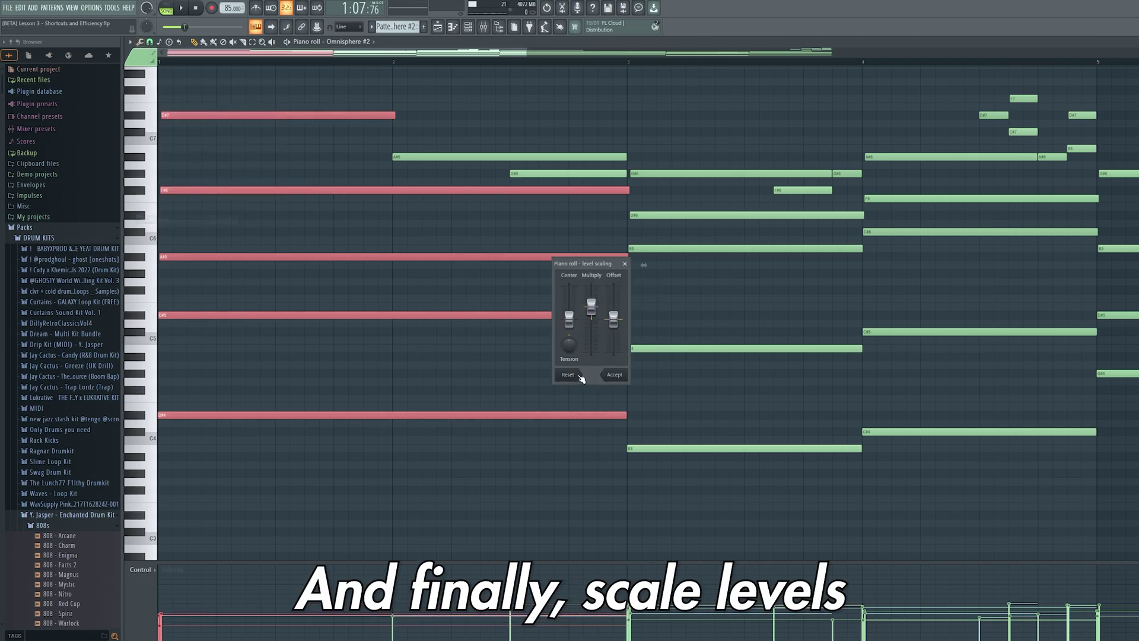
drag(591, 319, 591, 291)
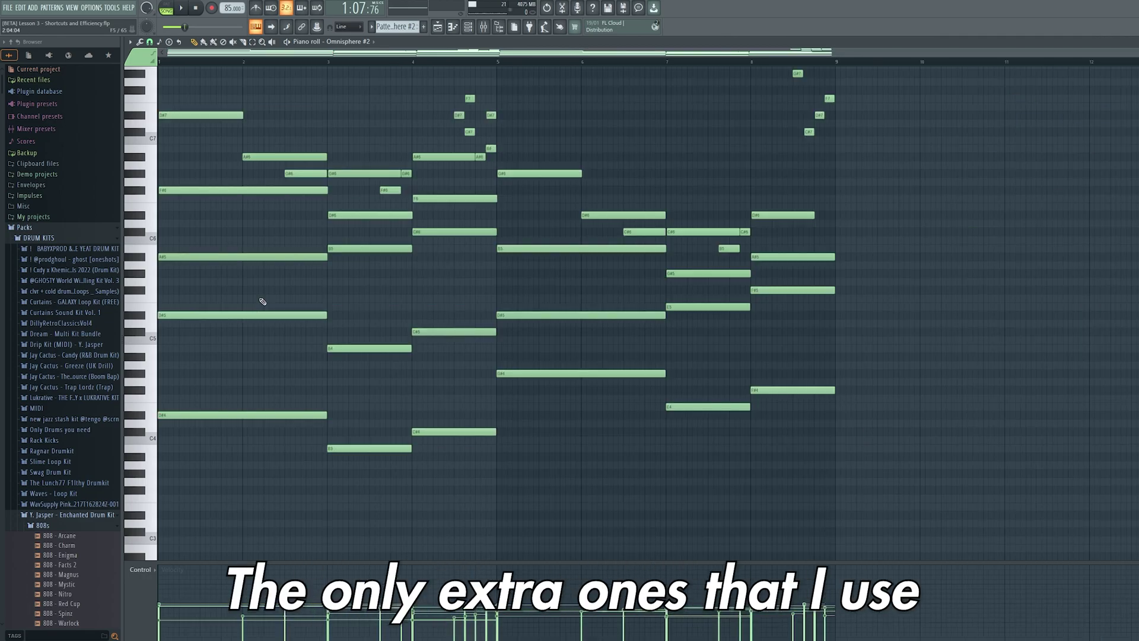
Select all the Omnisphere #2 notes, quick-chop them into short equal slices and return to the playlist
drag(893, 496, 119, 97)
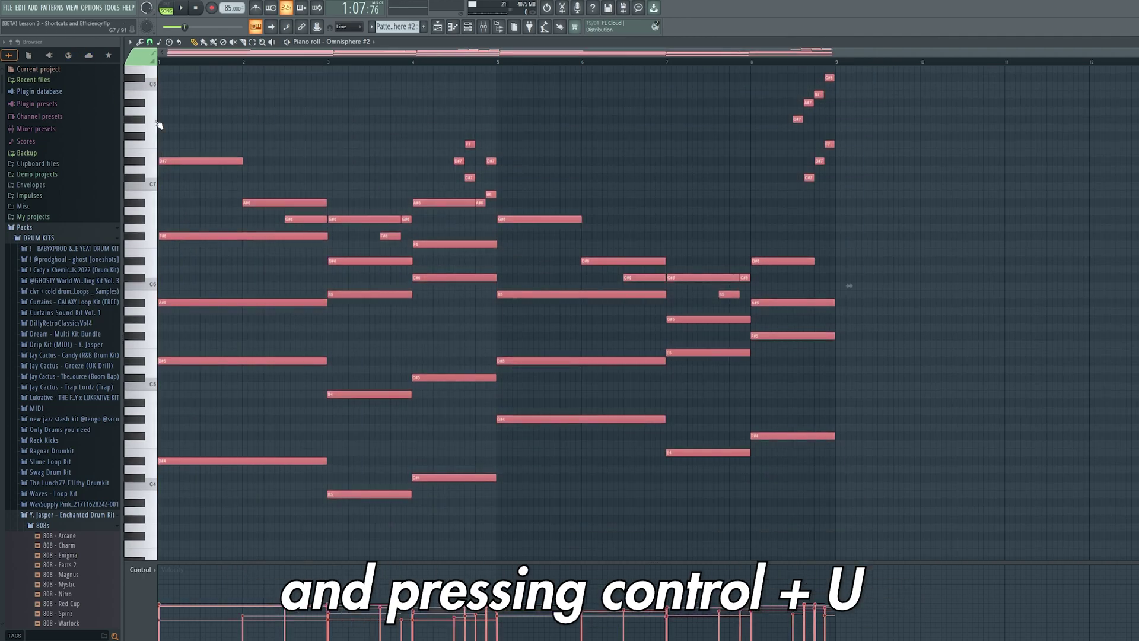
key(ctrl+u)
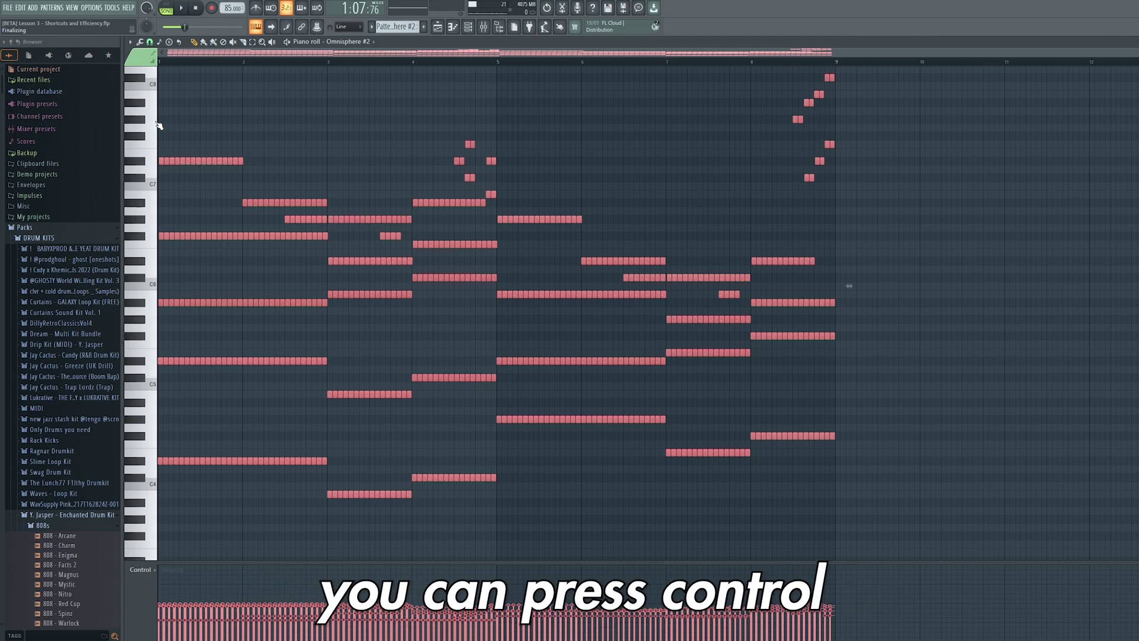
click(437, 28)
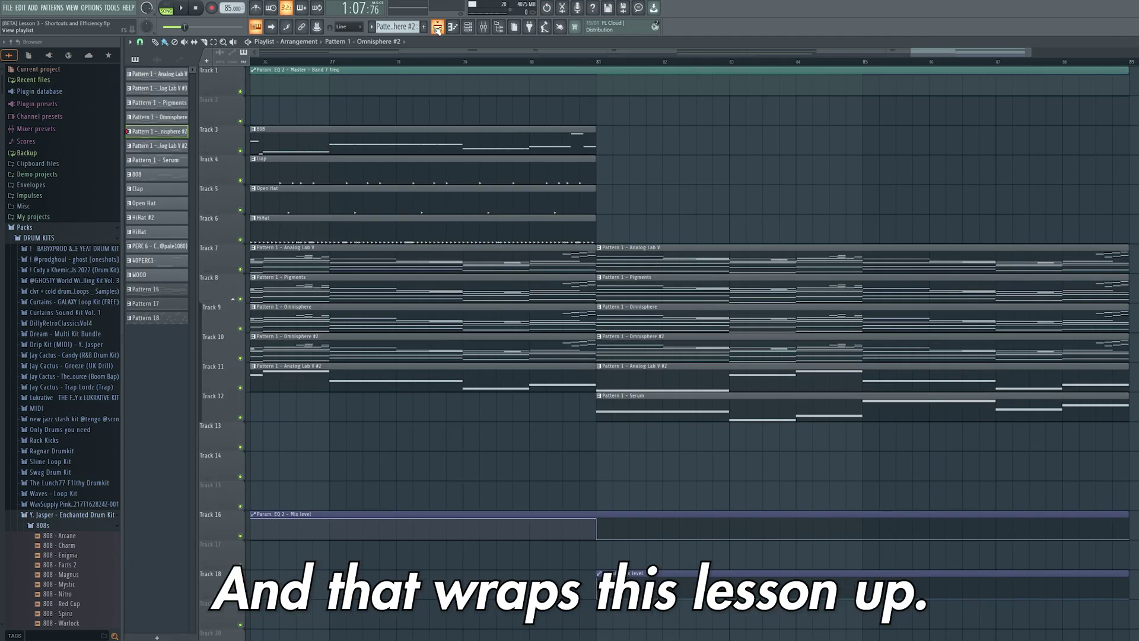